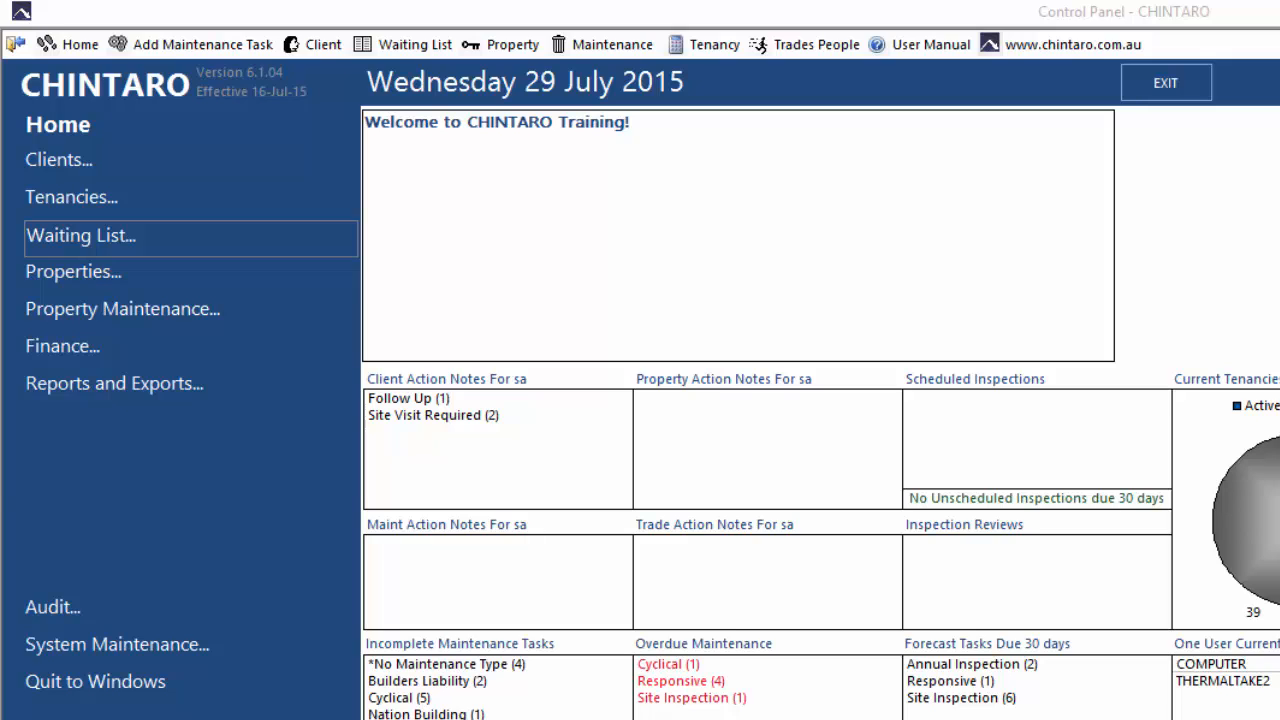
- Open Import and Process Bank – Multi Split through Finance and Bank Functions, with Centrepay as the account
{"action": "left_click", "coordinate": [213, 357]}
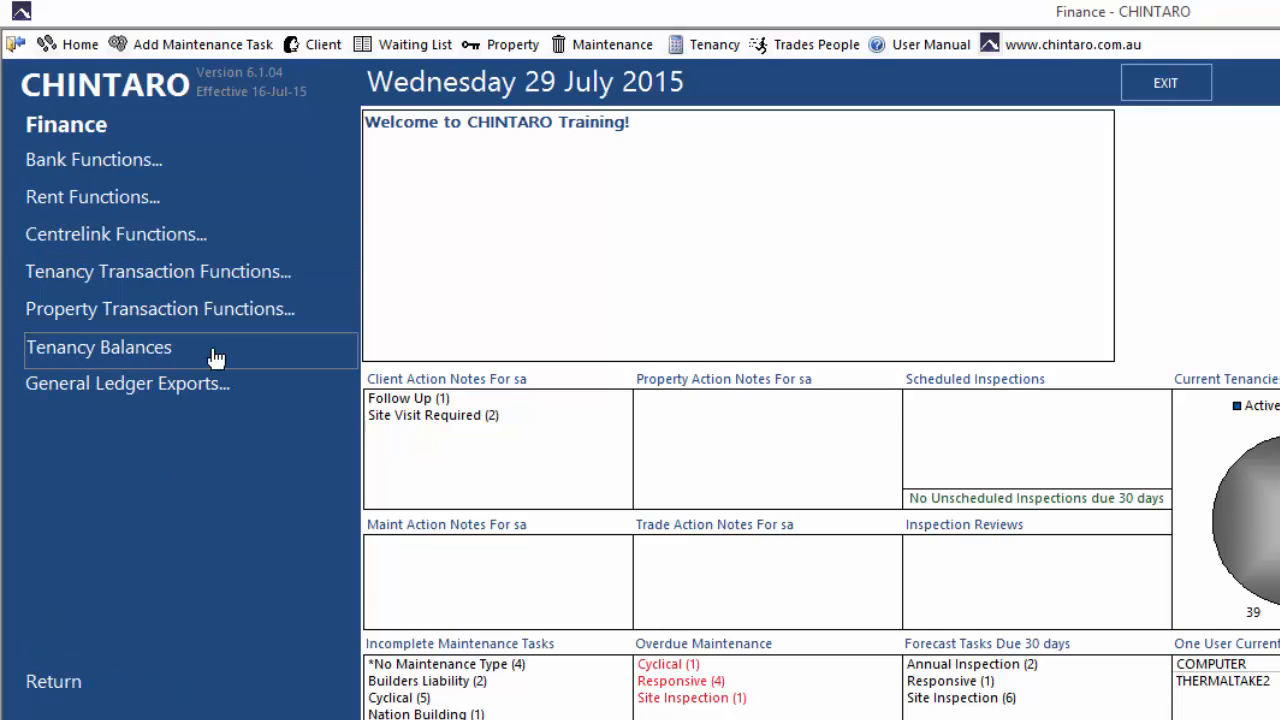
{"action": "left_click", "coordinate": [246, 164]}
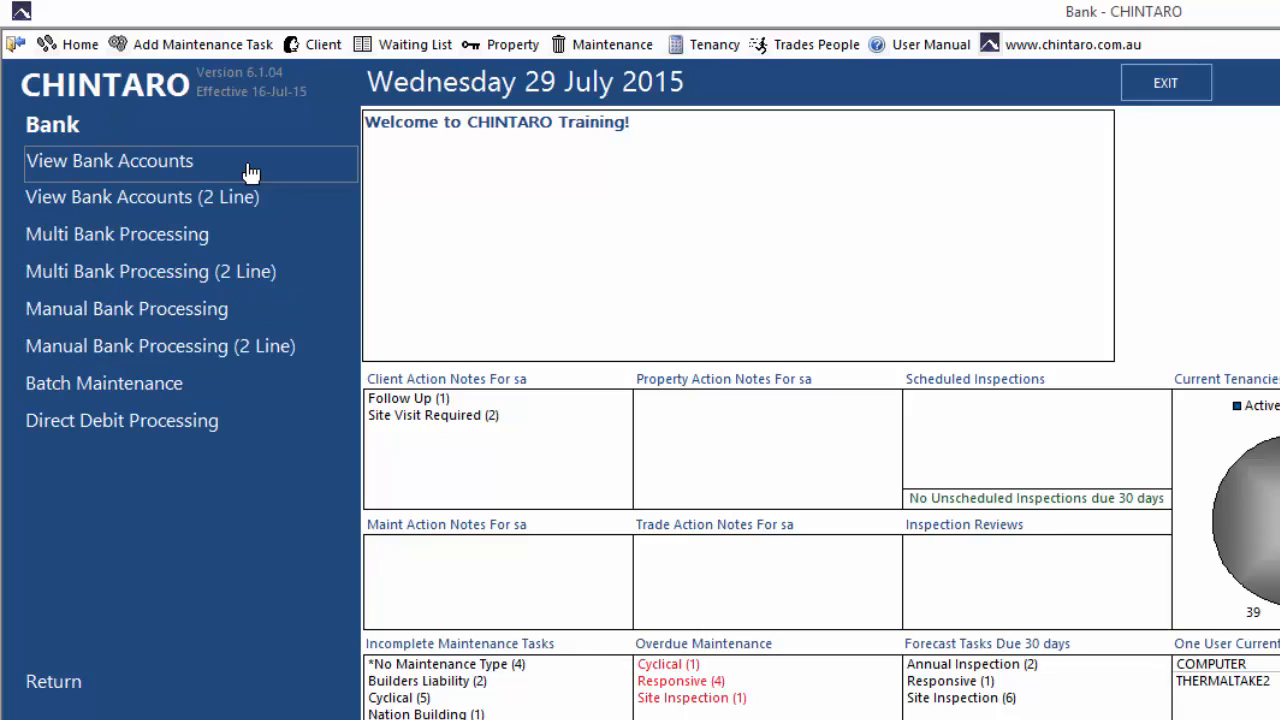
{"action": "left_click", "coordinate": [287, 246]}
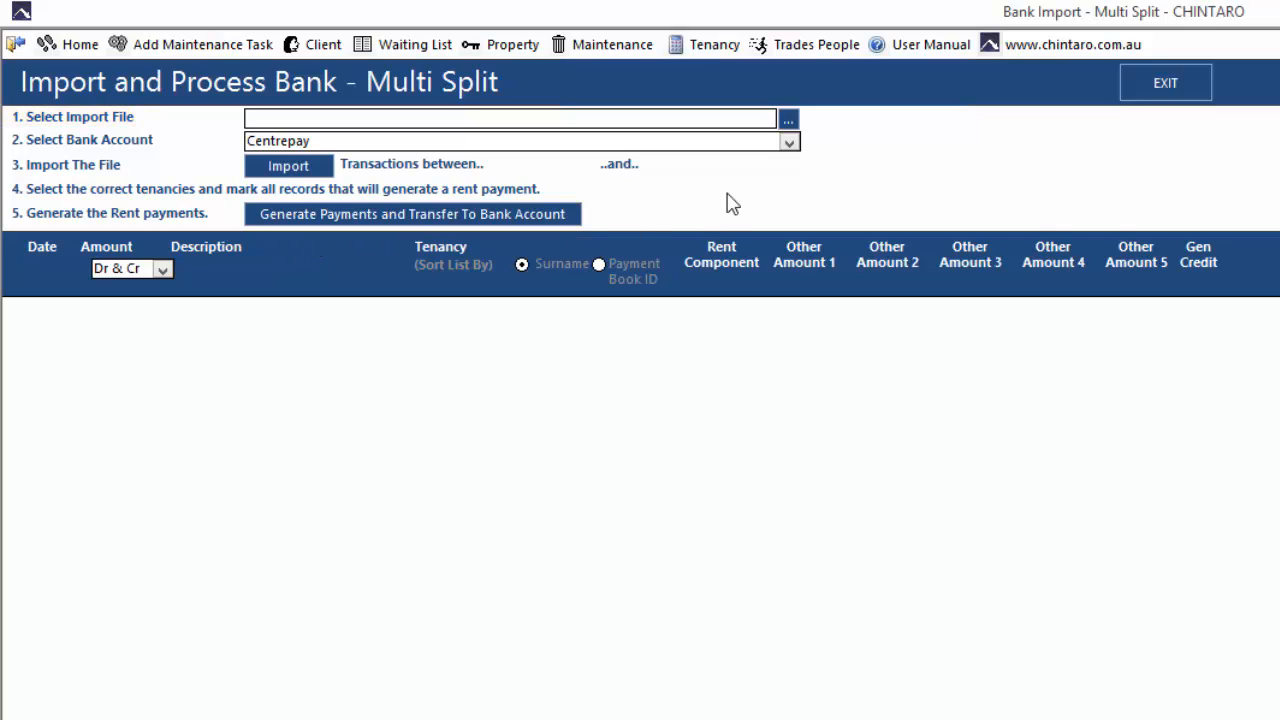
- Choose C:\CHINTARO\Centrepay\Centrepay26-07-2015.csv as the import file
{"action": "left_click", "coordinate": [788, 119]}
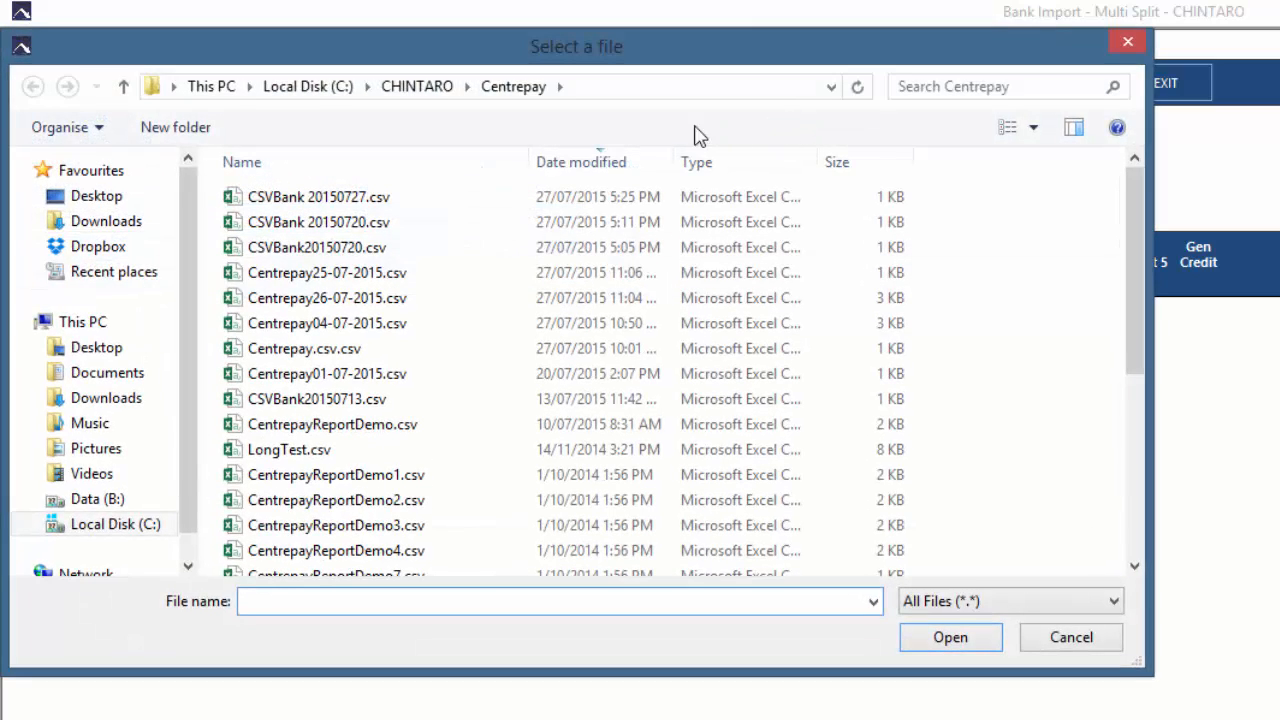
{"action": "left_click", "coordinate": [398, 299]}
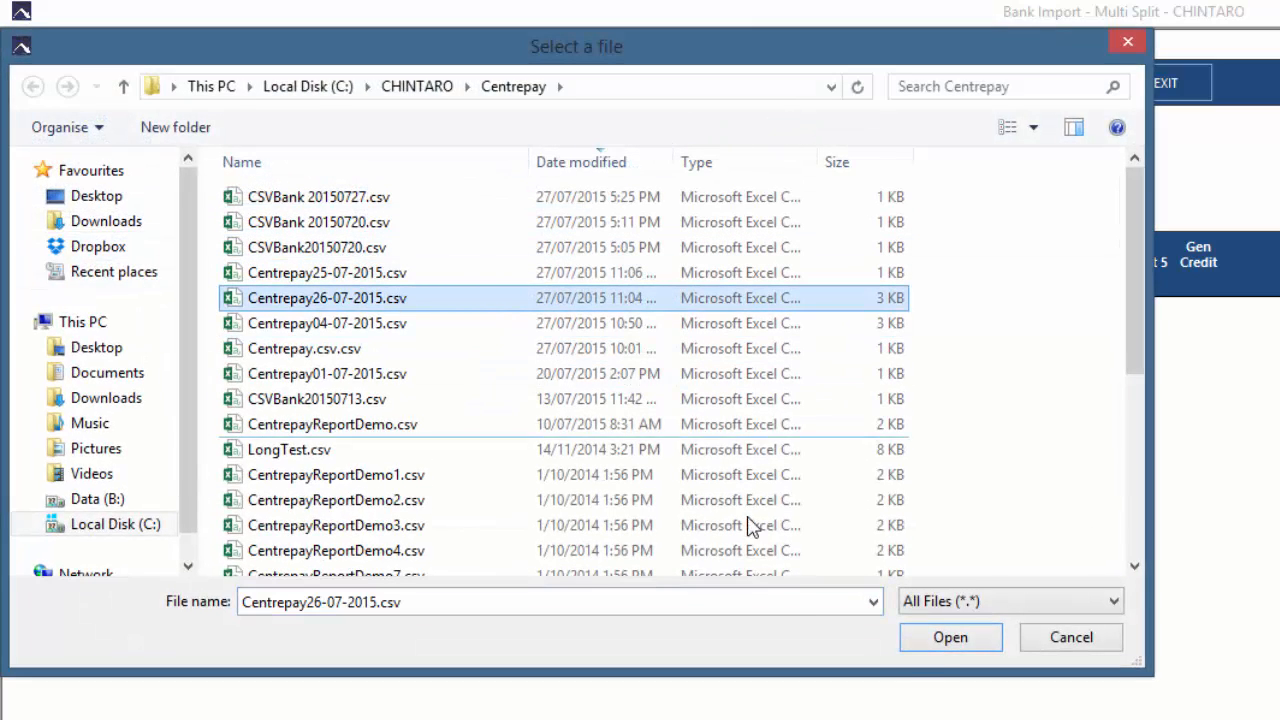
{"action": "left_click", "coordinate": [936, 645]}
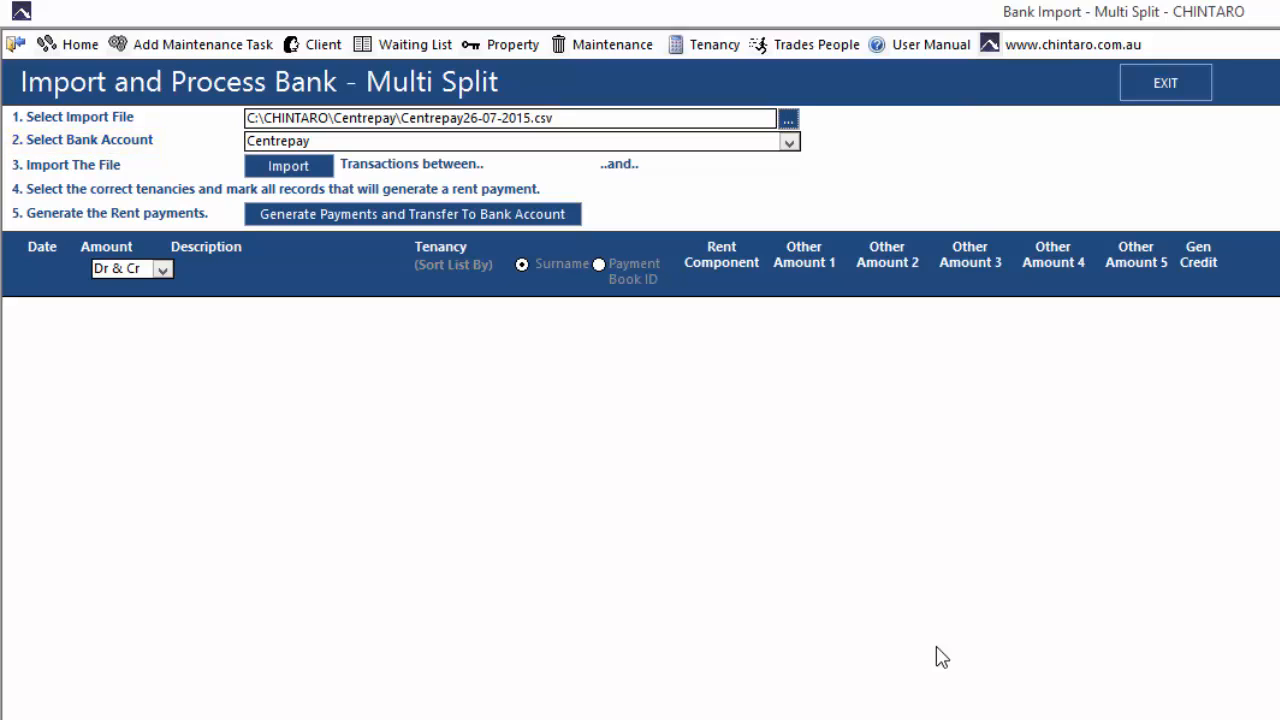
{"action": "left_click", "coordinate": [790, 143]}
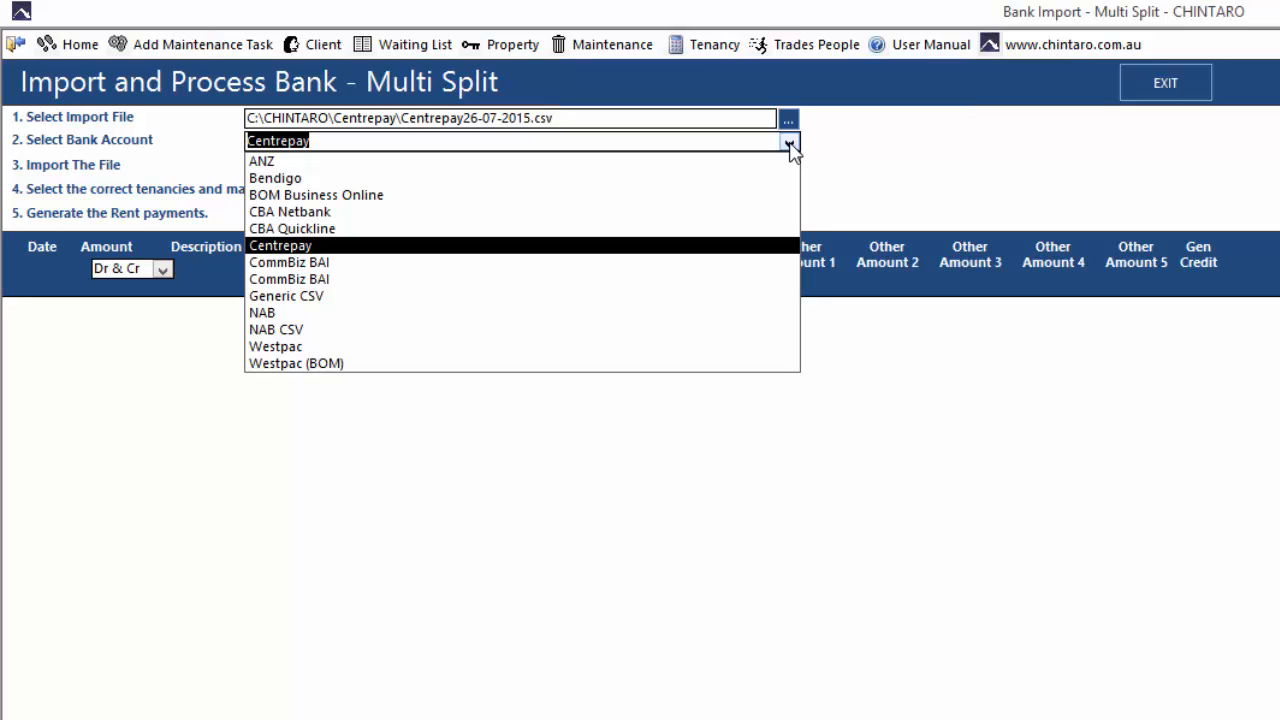
{"action": "left_click", "coordinate": [790, 145]}
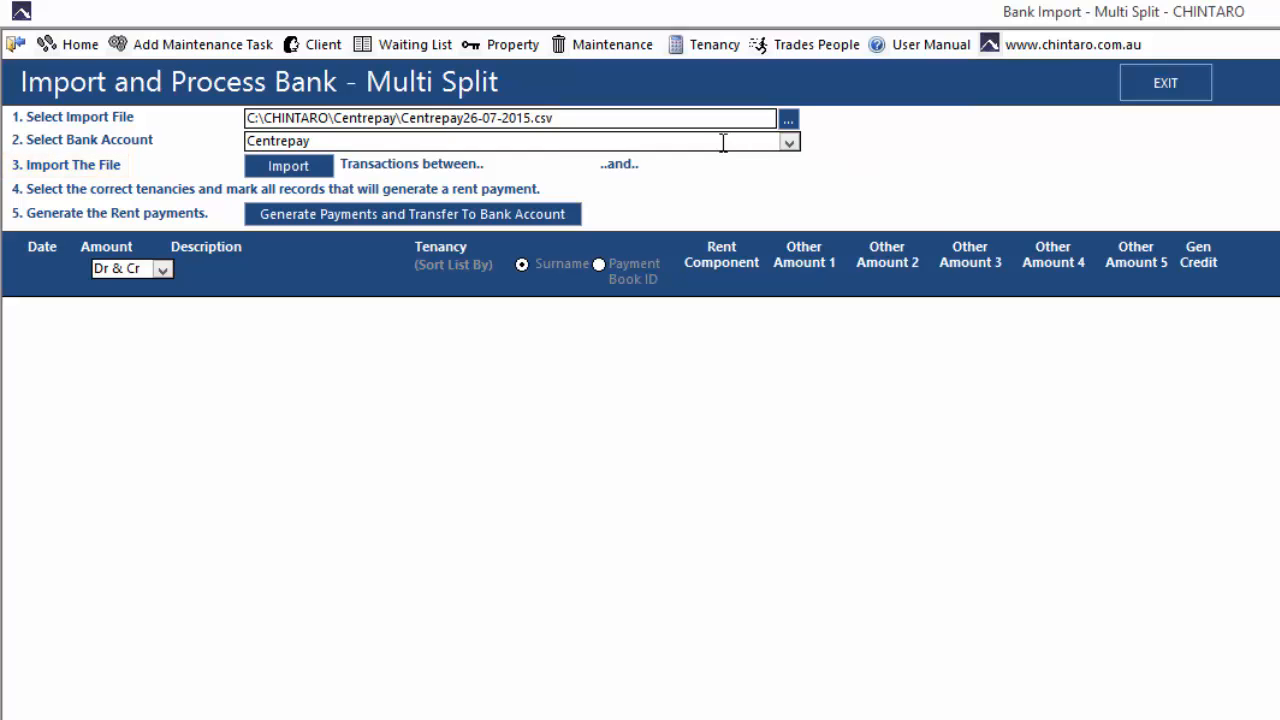
- Import the Centrepay CSV, listing 27 transactions matched to tenancies with rent components
{"action": "left_click", "coordinate": [322, 170]}
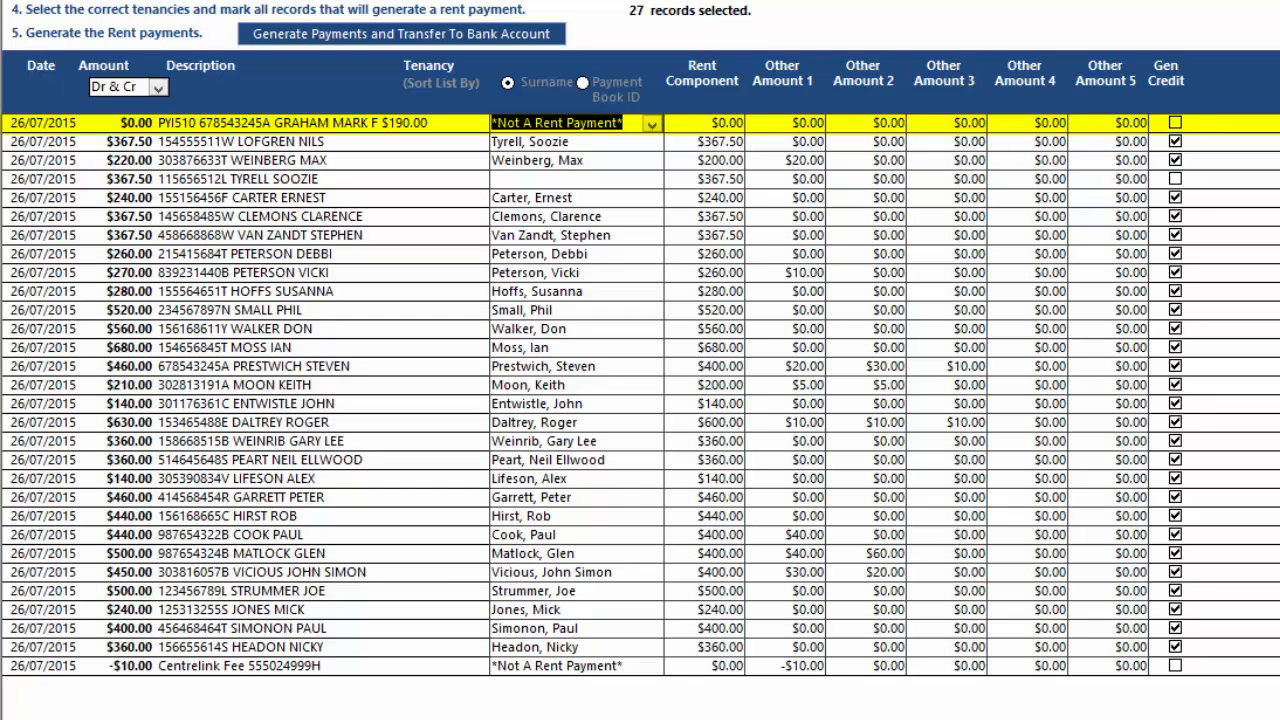
{"action": "left_click", "coordinate": [556, 665]}
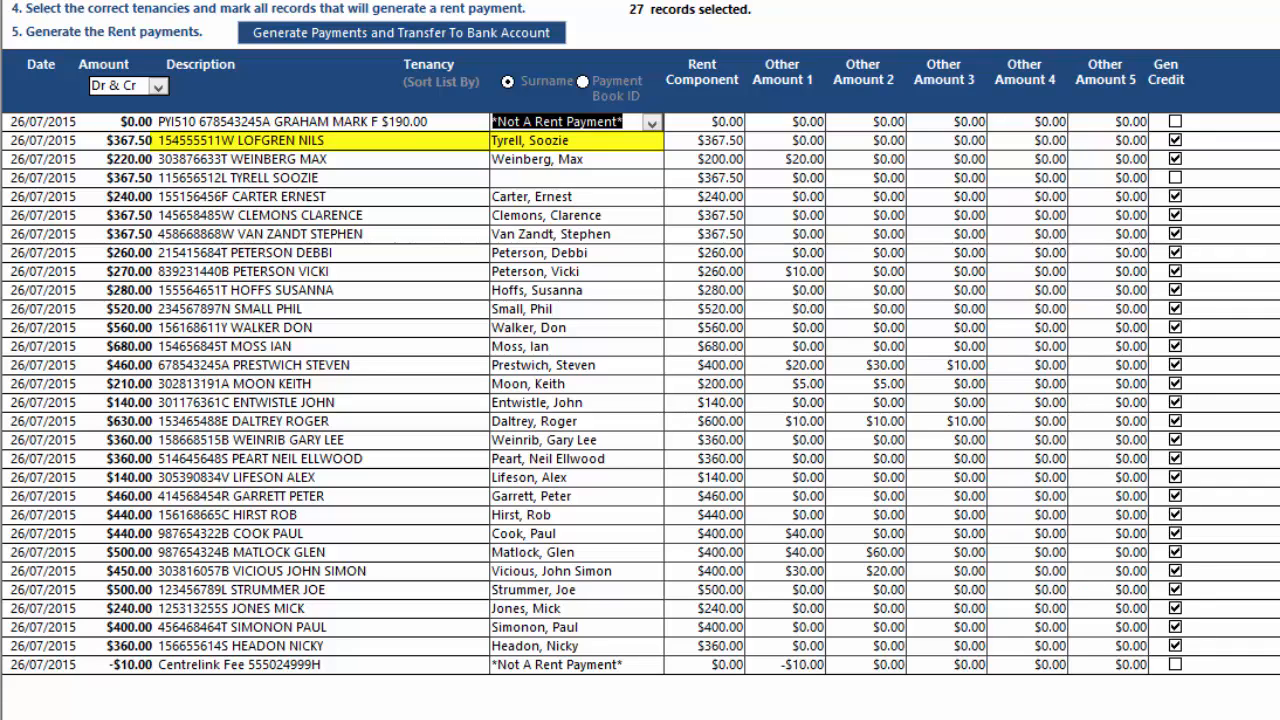
{"action": "left_click", "coordinate": [240, 177]}
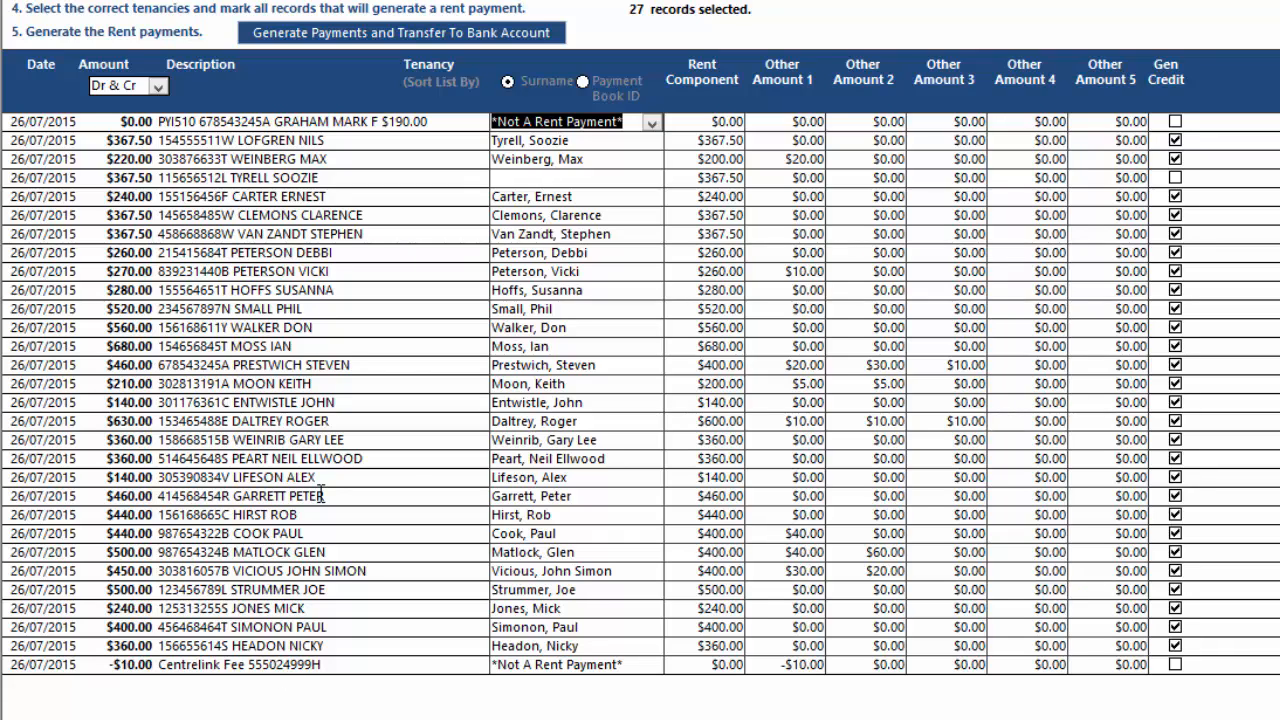
- Select the reference code in the Description of the unmatched $367.50 payment
{"action": "left_click_drag", "start_coordinate": [228, 178], "coordinate": [157, 190]}
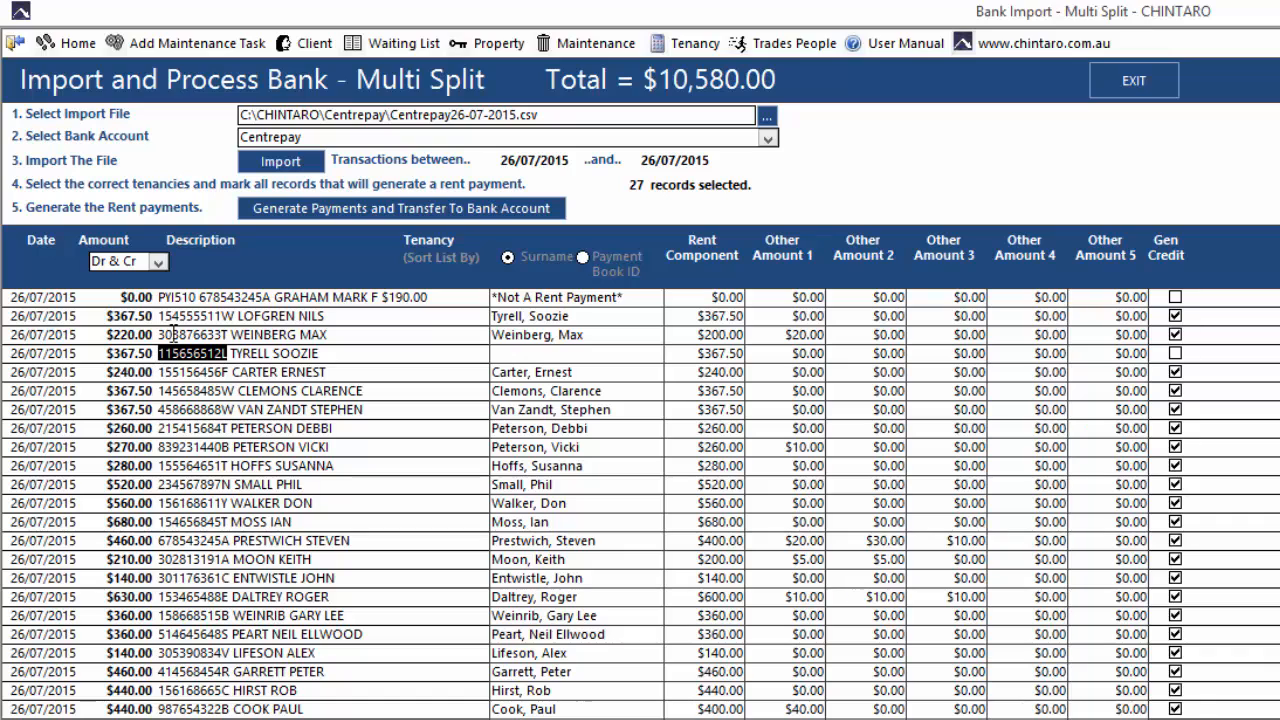
- Paste the copied Centrepay reference into the unmatched client's CRN field, then return to Home
{"action": "left_click", "coordinate": [298, 50]}
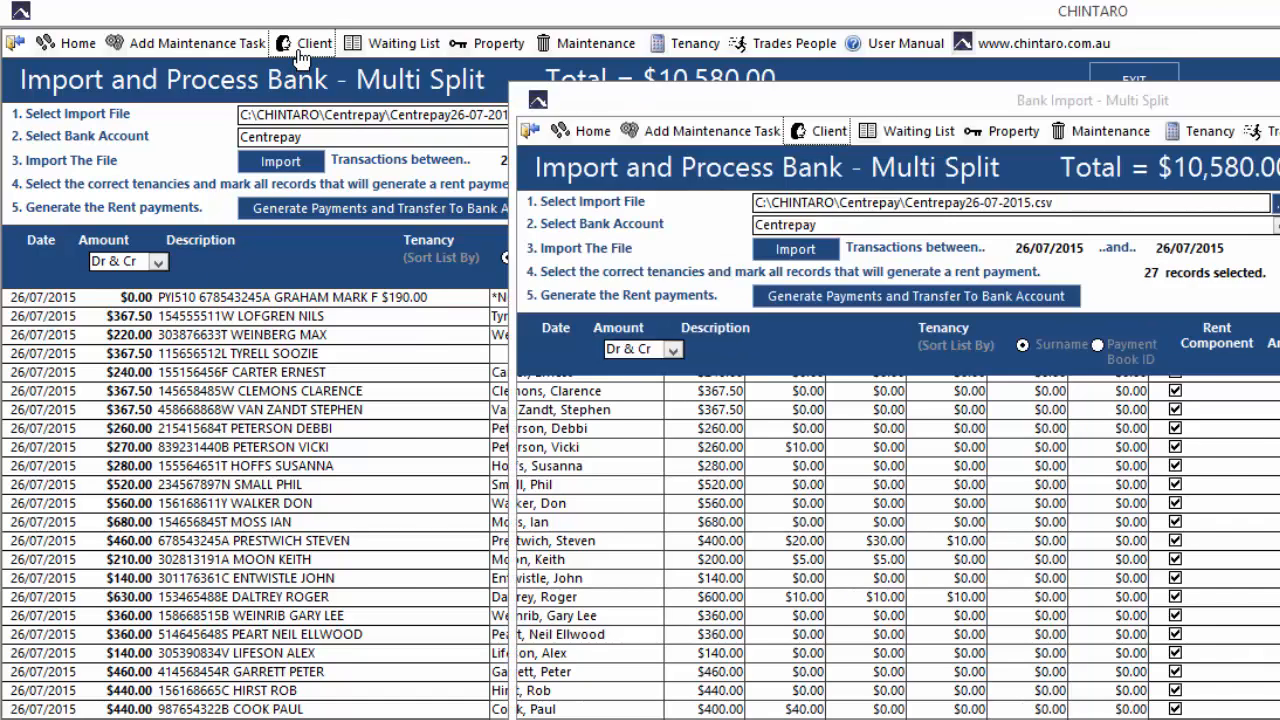
{"action": "left_click", "coordinate": [136, 147]}
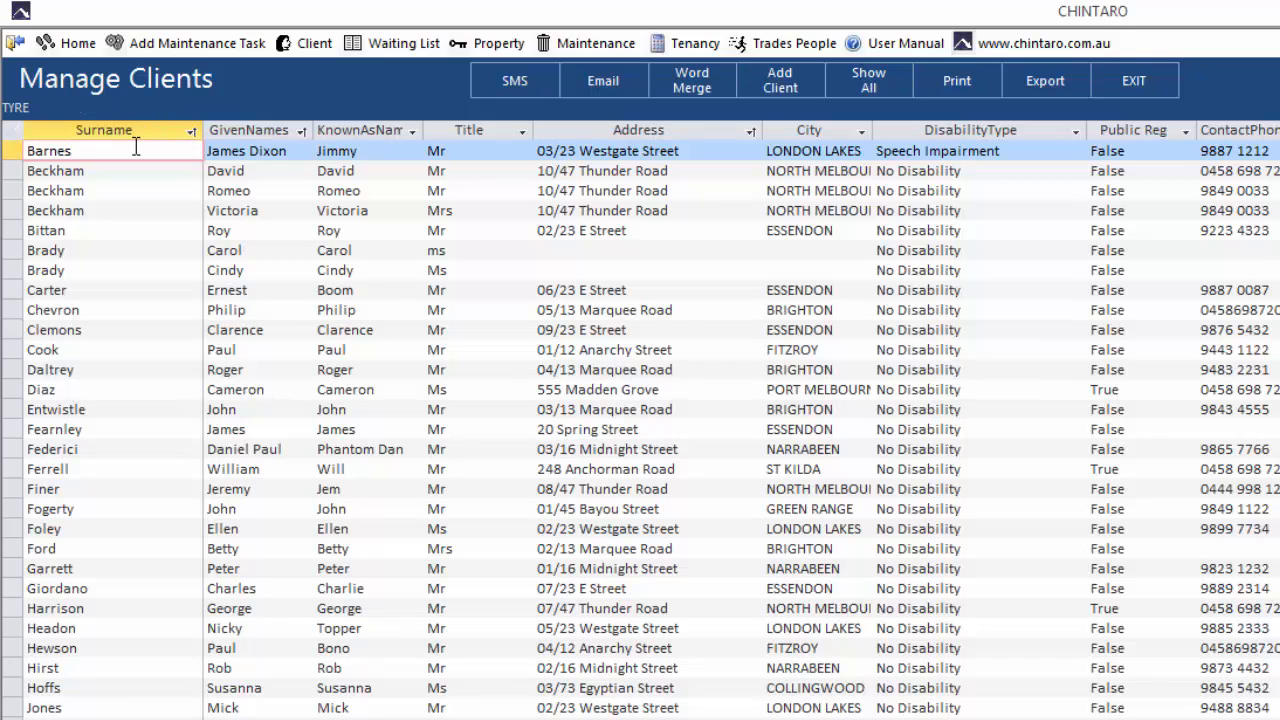
{"action": "key", "text": "Return"}
{"action": "double_click", "coordinate": [136, 150]}
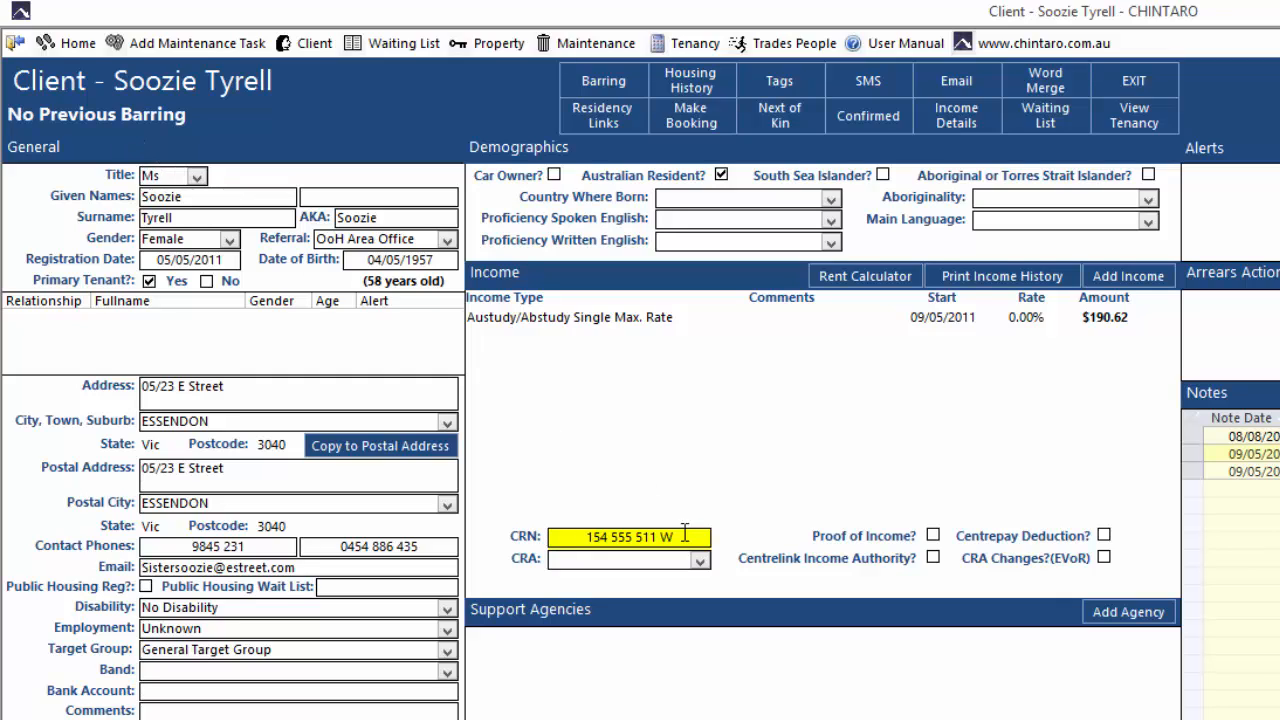
{"action": "left_click_drag", "start_coordinate": [684, 533], "coordinate": [522, 535]}
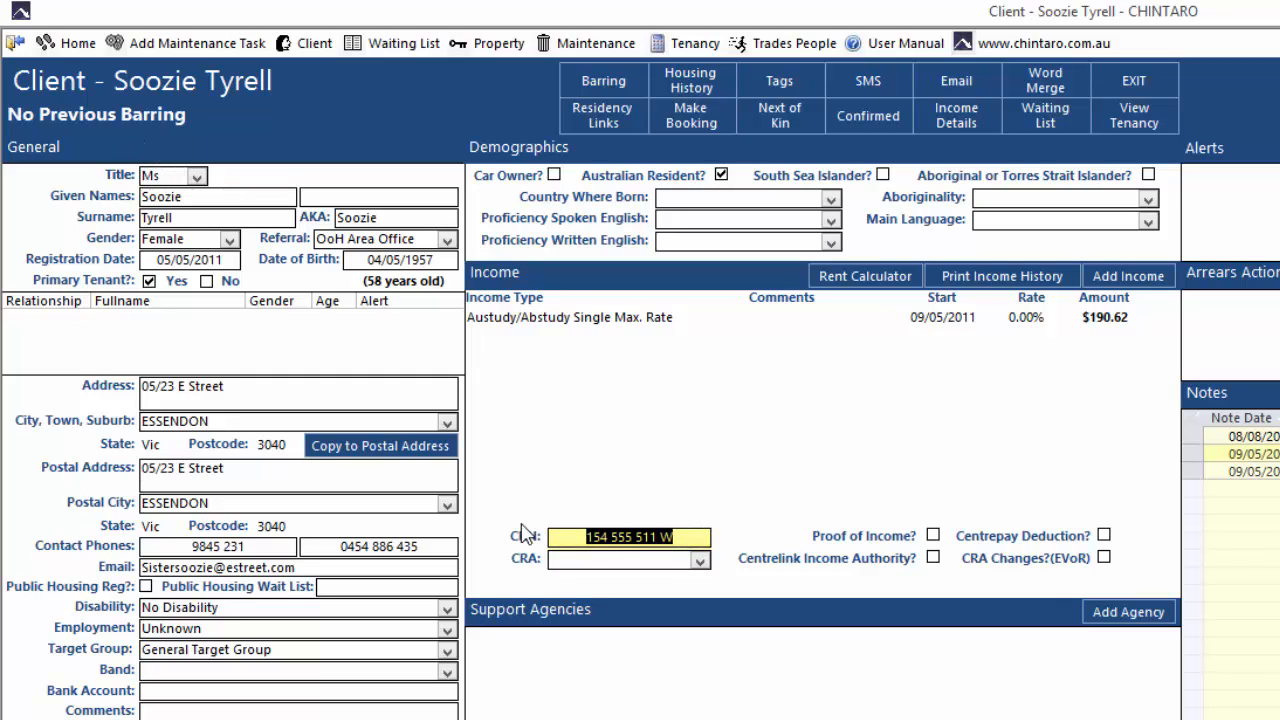
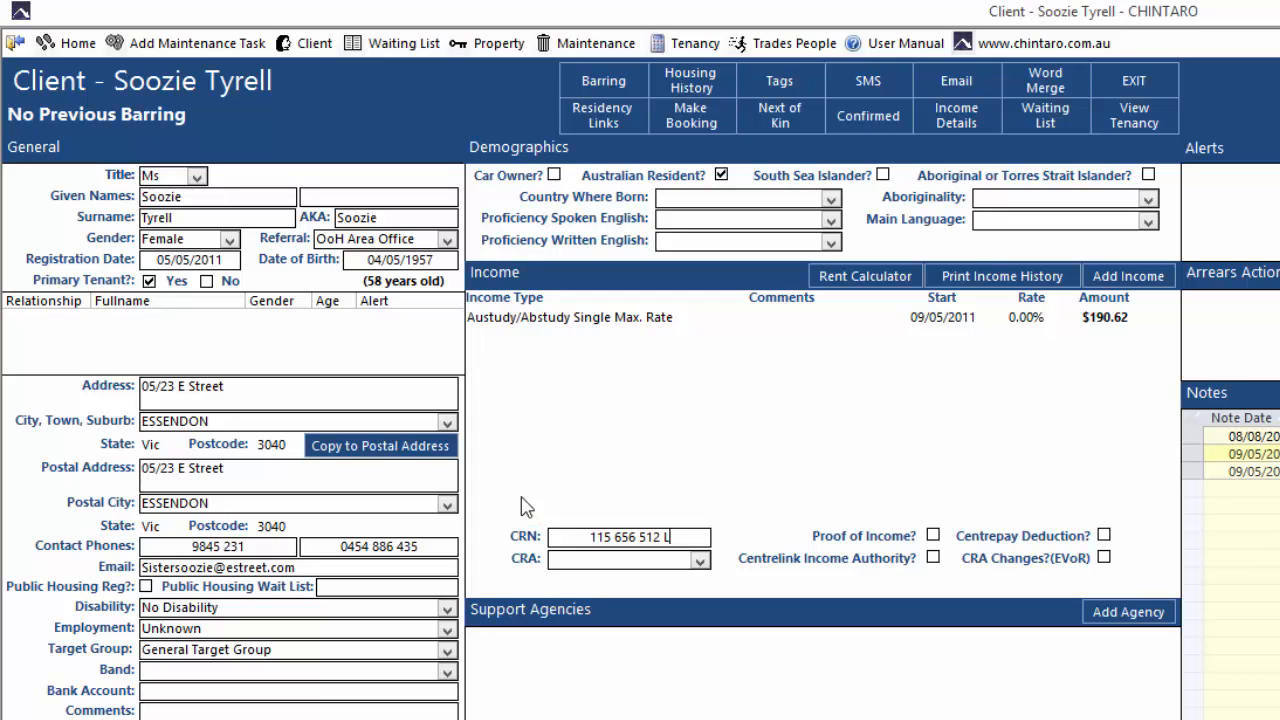
{"action": "left_click", "coordinate": [78, 44]}
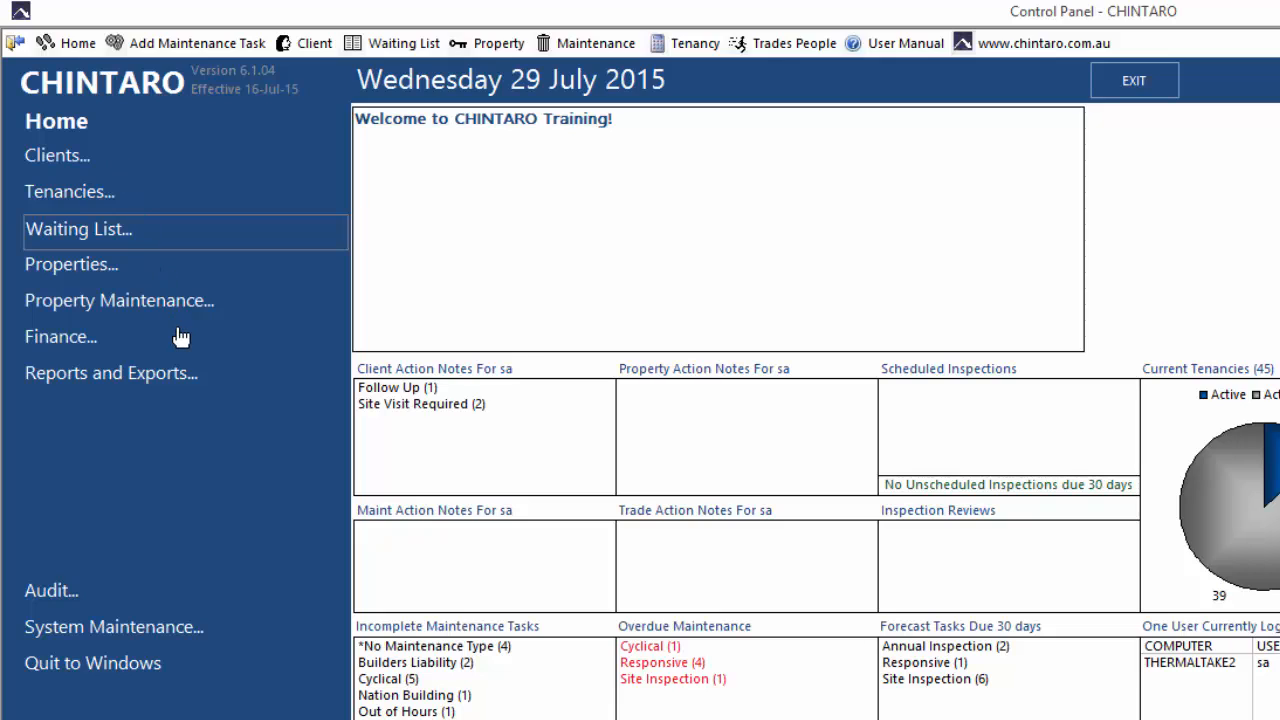
- Reopen the Multi Split bank import screen through Finance and Bank Functions
{"action": "left_click", "coordinate": [181, 341]}
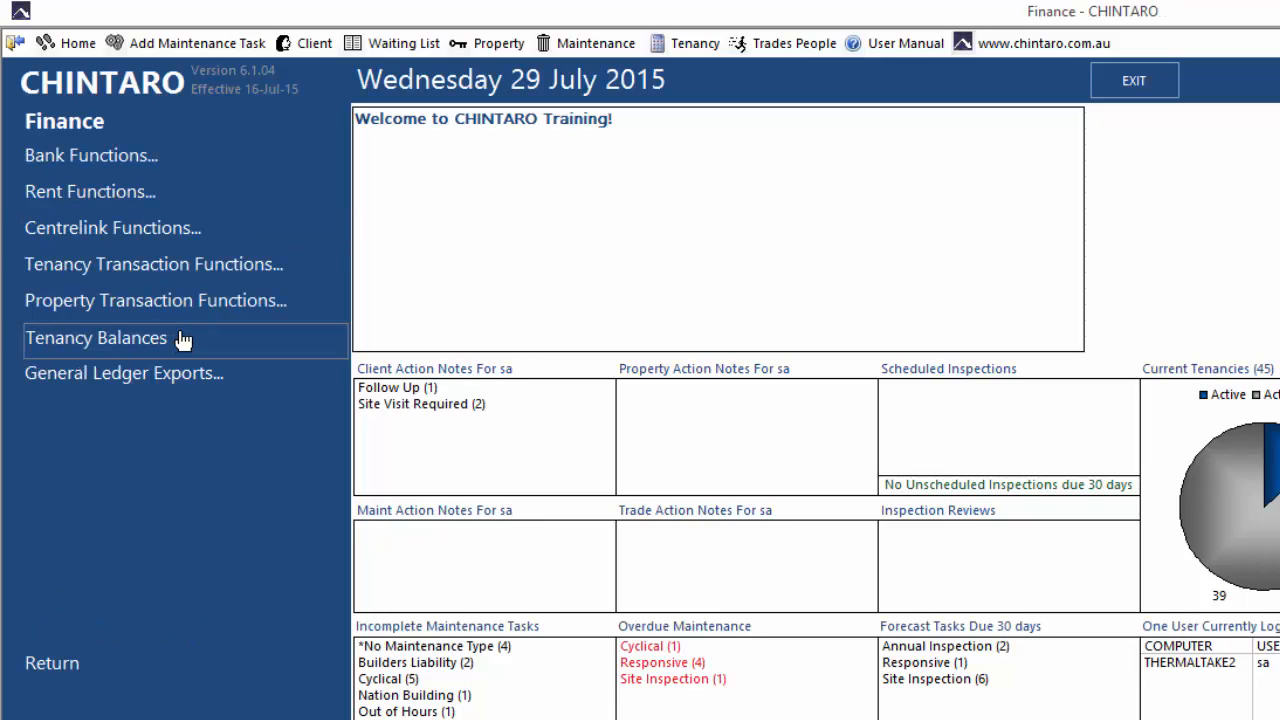
{"action": "left_click", "coordinate": [229, 165]}
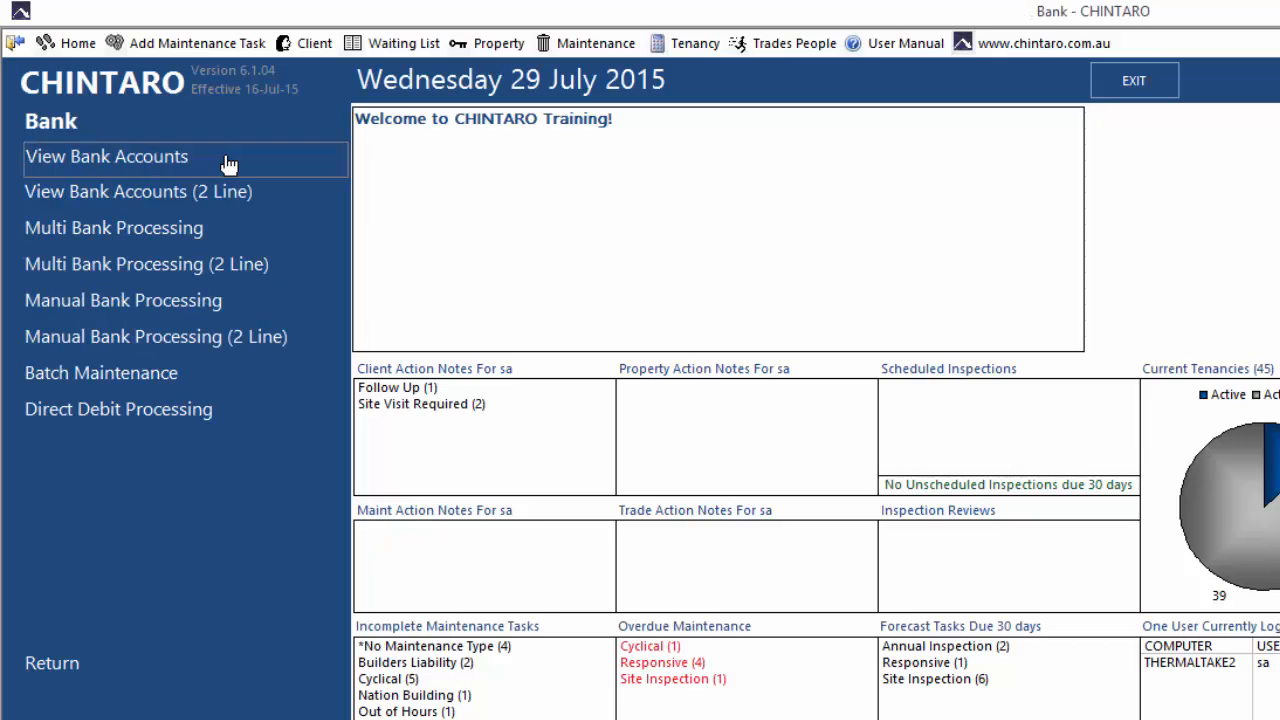
{"action": "left_click", "coordinate": [244, 238]}
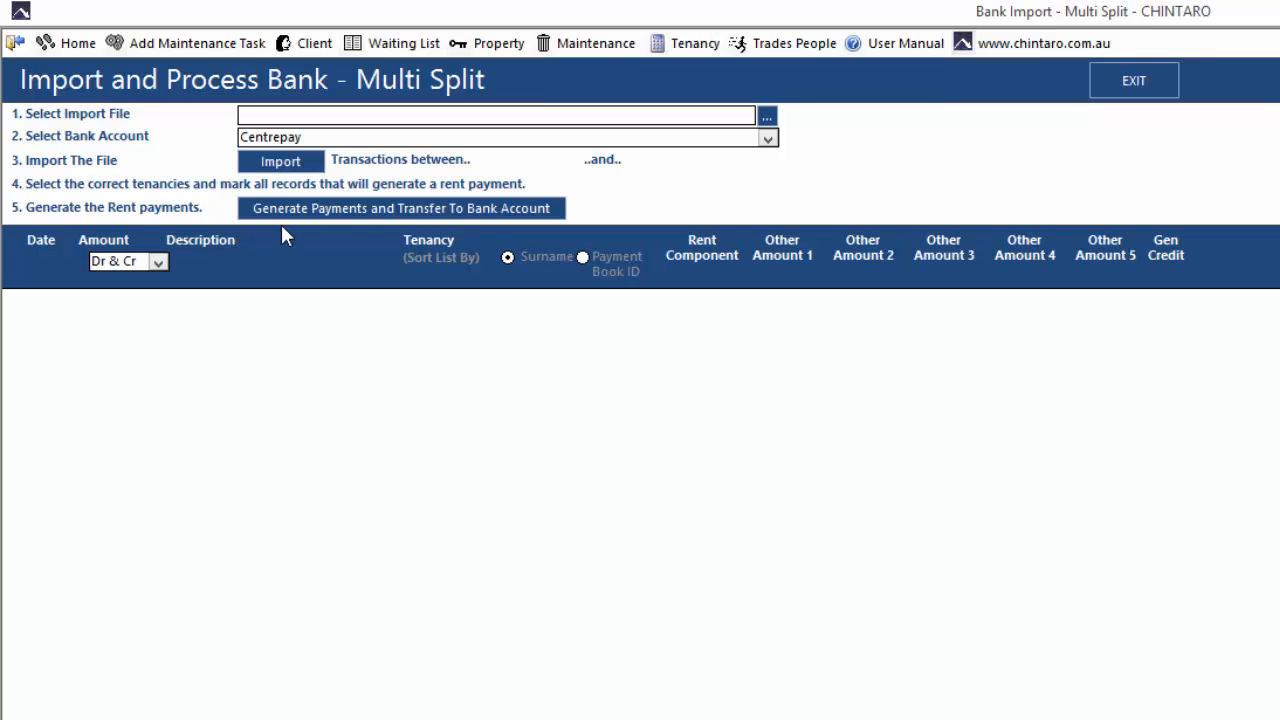
- Choose Centrepay26-07-2015.csv from the Centrepay folder as the import file
{"action": "left_click", "coordinate": [771, 124]}
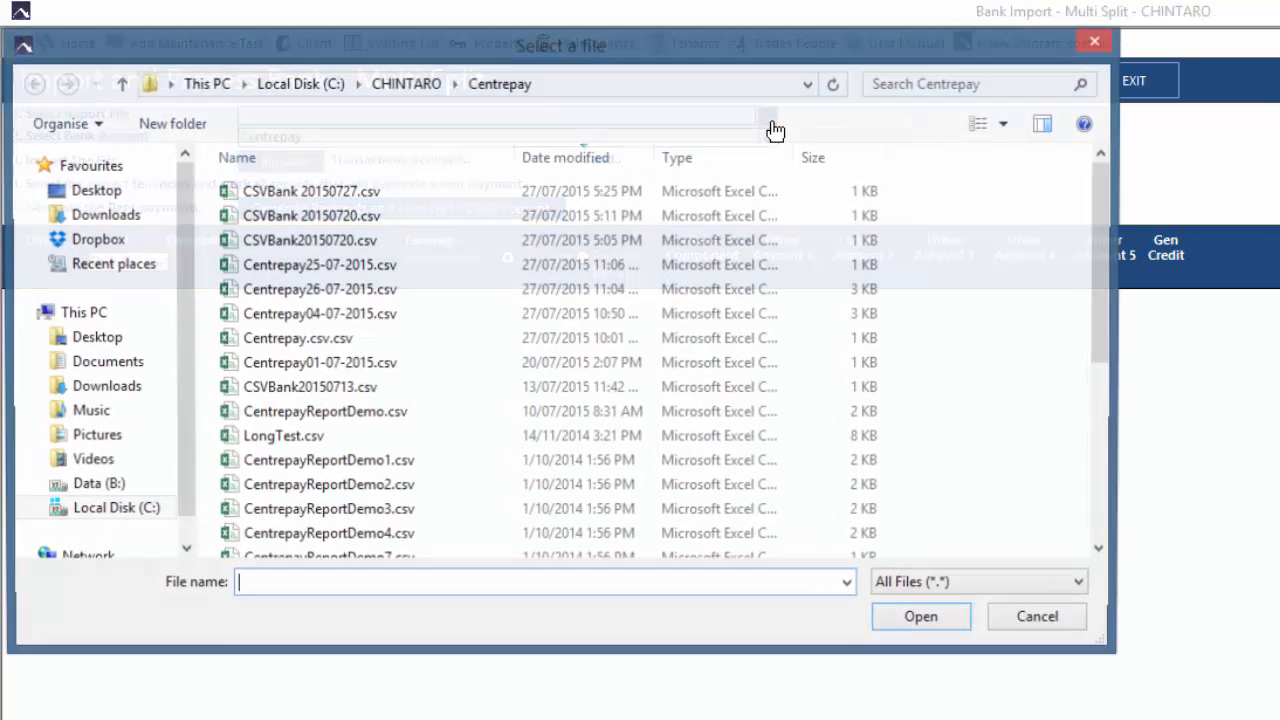
{"action": "left_click", "coordinate": [374, 289]}
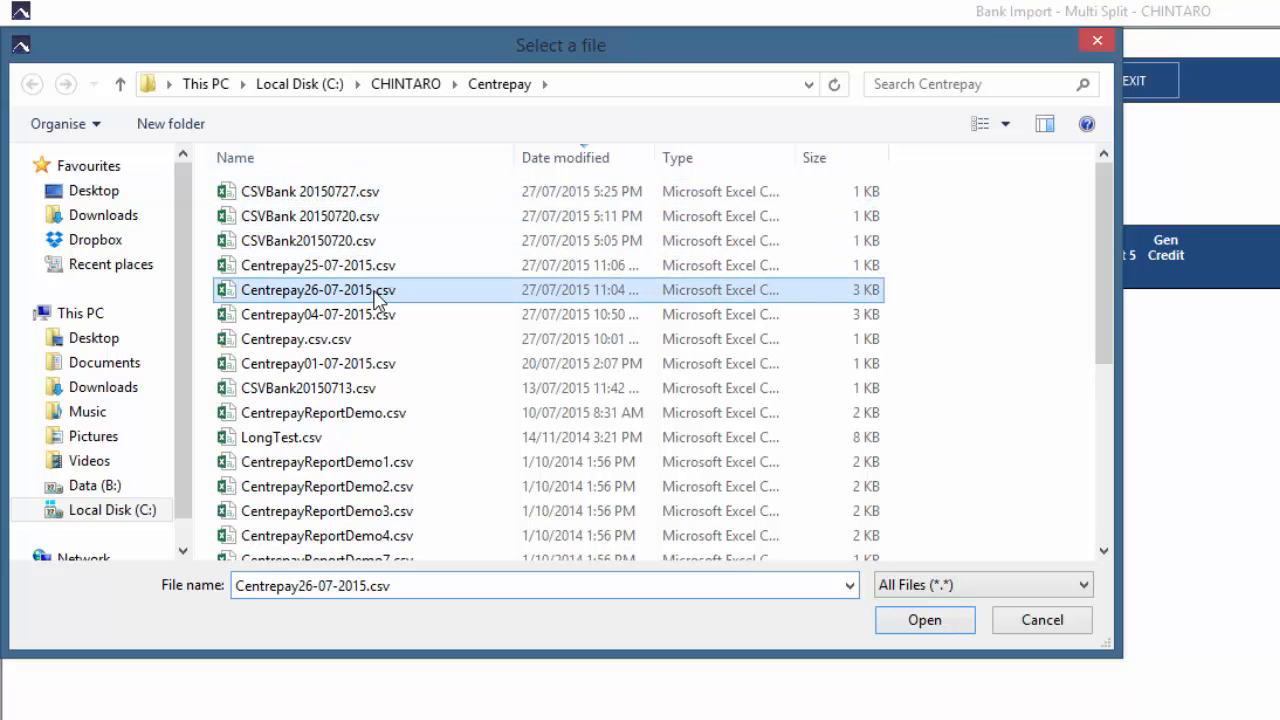
{"action": "left_click", "coordinate": [923, 627]}
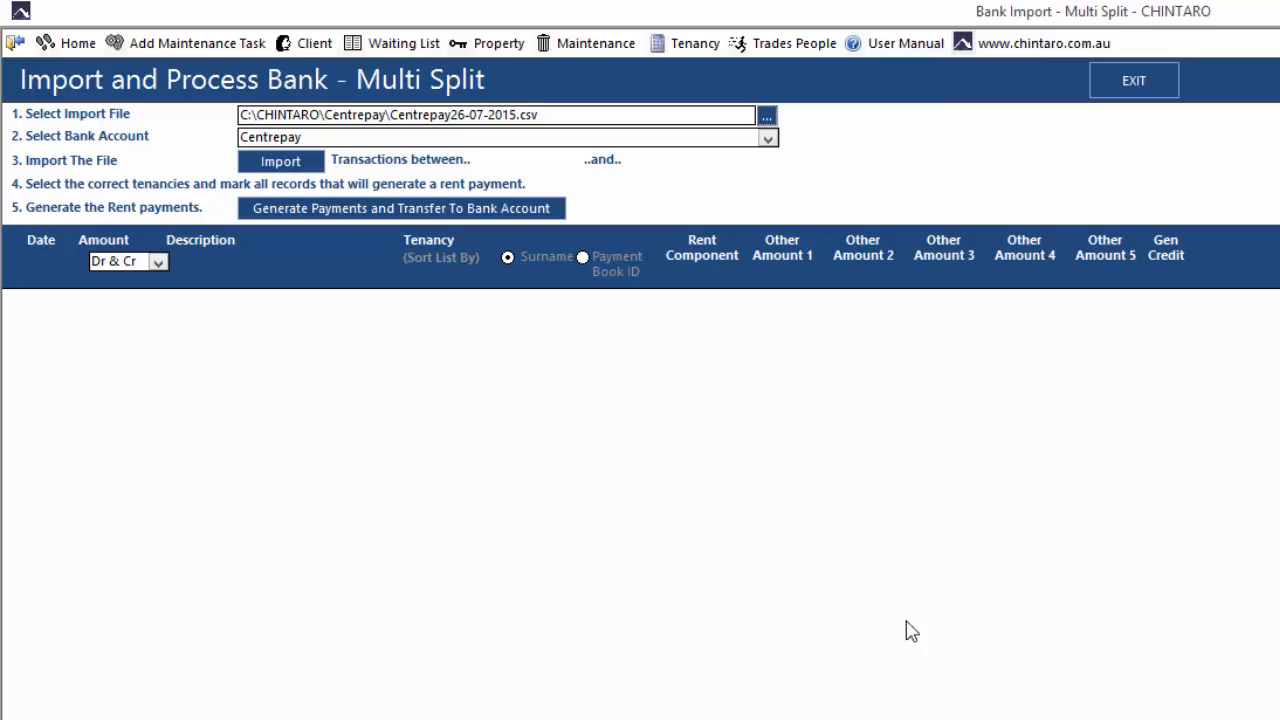
- Re-import the Centrepay file, giving 28 records totalling $10,580.00, all matched to tenancies
{"action": "left_click", "coordinate": [295, 169]}
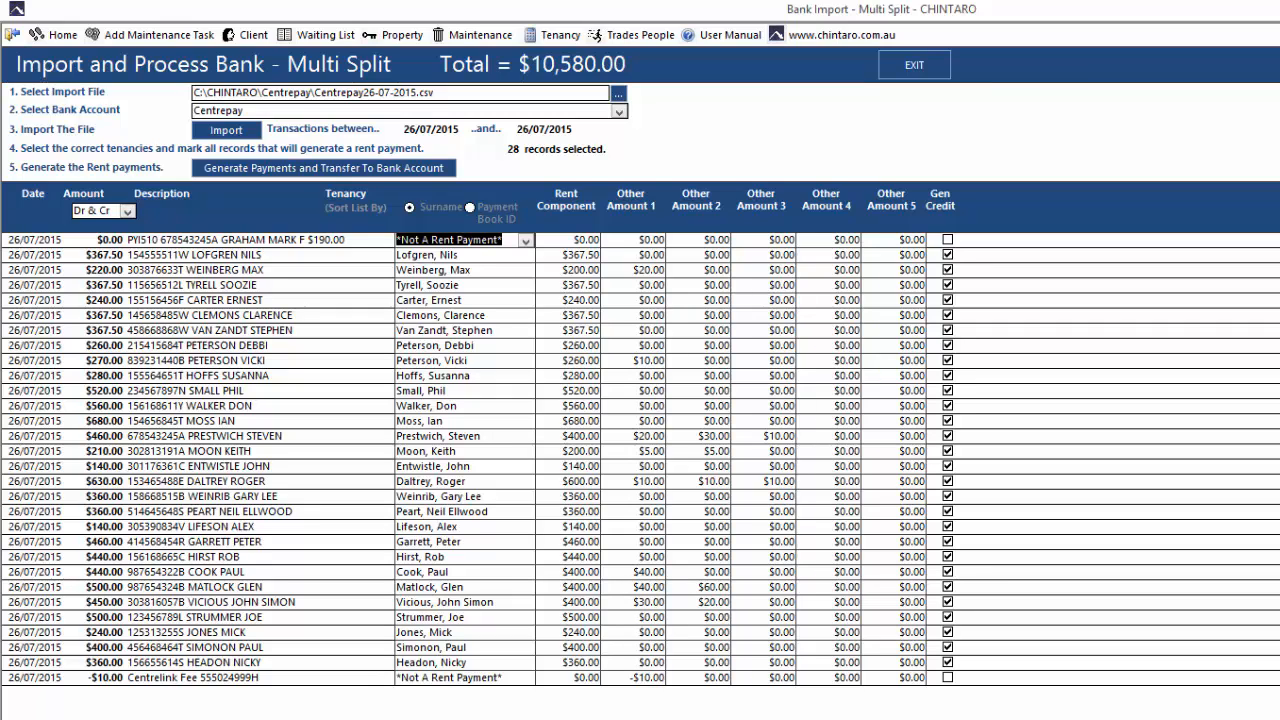
- Generate the 28 rent payments and 15 credits, transfer them to the bank account, and acknowledge
{"action": "left_click", "coordinate": [386, 172]}
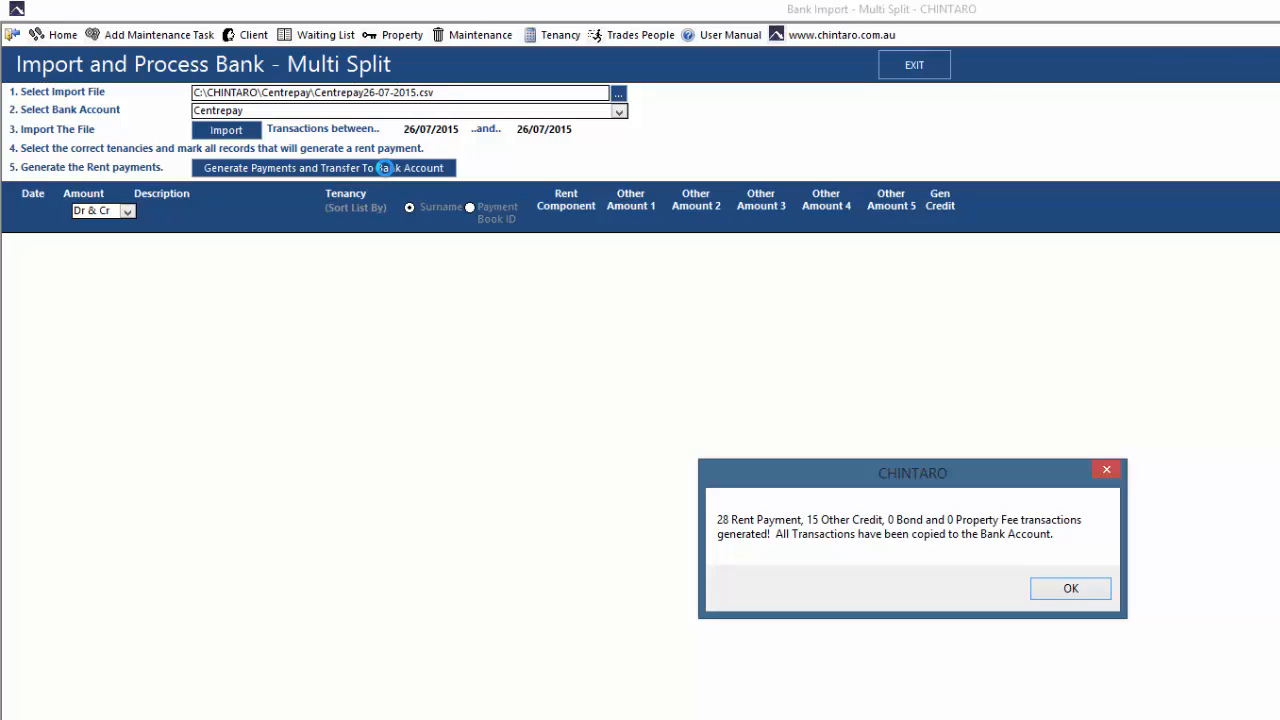
{"action": "left_click", "coordinate": [1069, 591]}
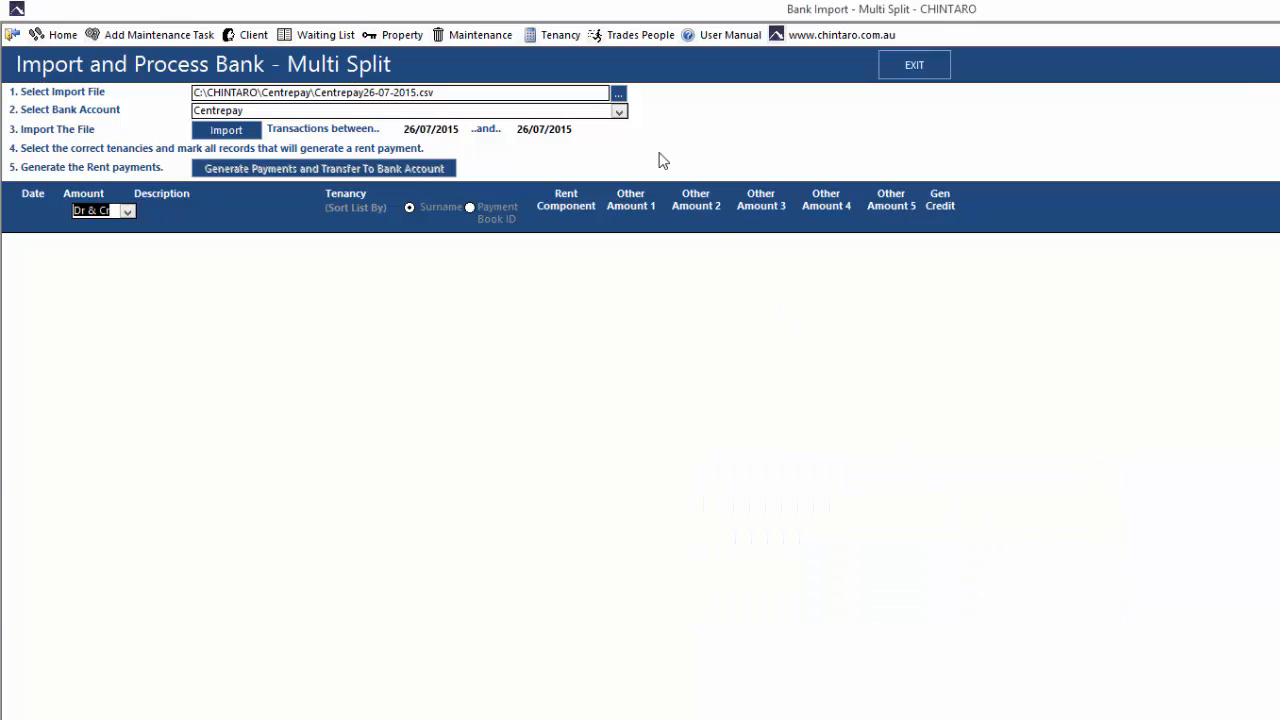
- Filter tenancies by the tenant's surname and review their 26/07/2015 Centrepay payments, then return Home
{"action": "left_click", "coordinate": [563, 38]}
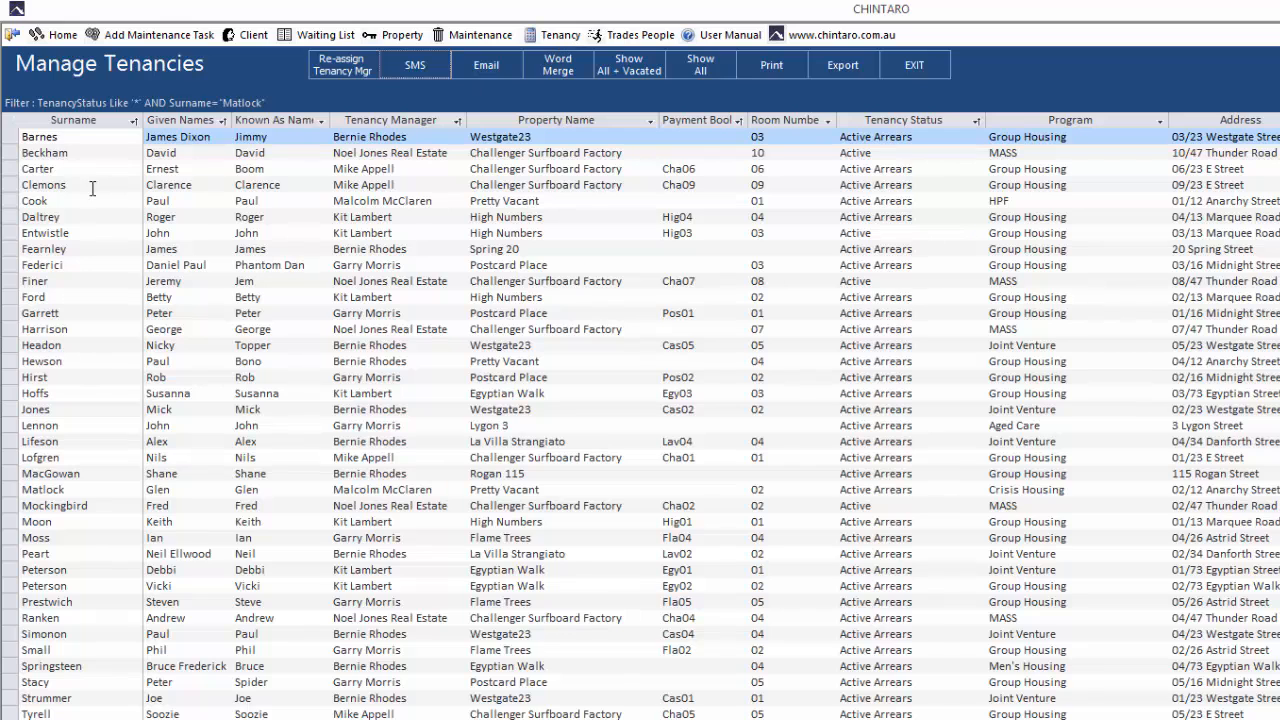
{"action": "left_click", "coordinate": [74, 187]}
{"action": "type", "text": "Matlock"}
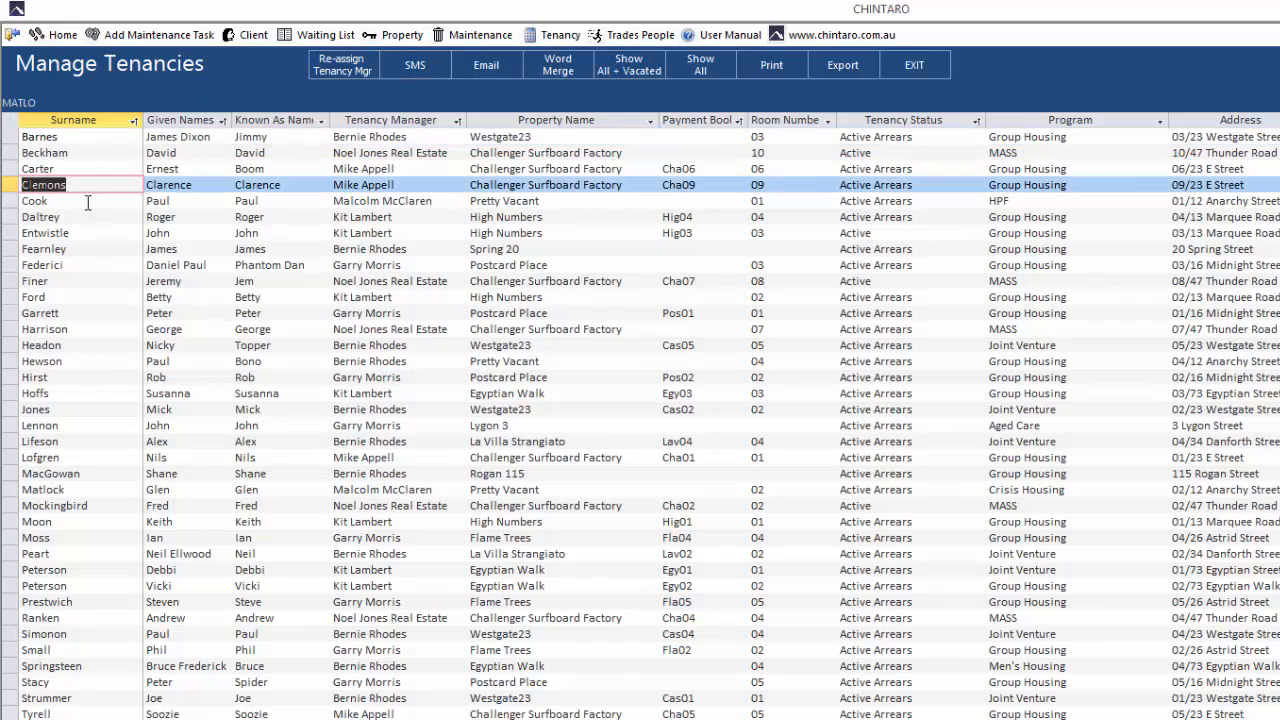
{"action": "key", "text": "Return"}
{"action": "left_click", "coordinate": [93, 137]}
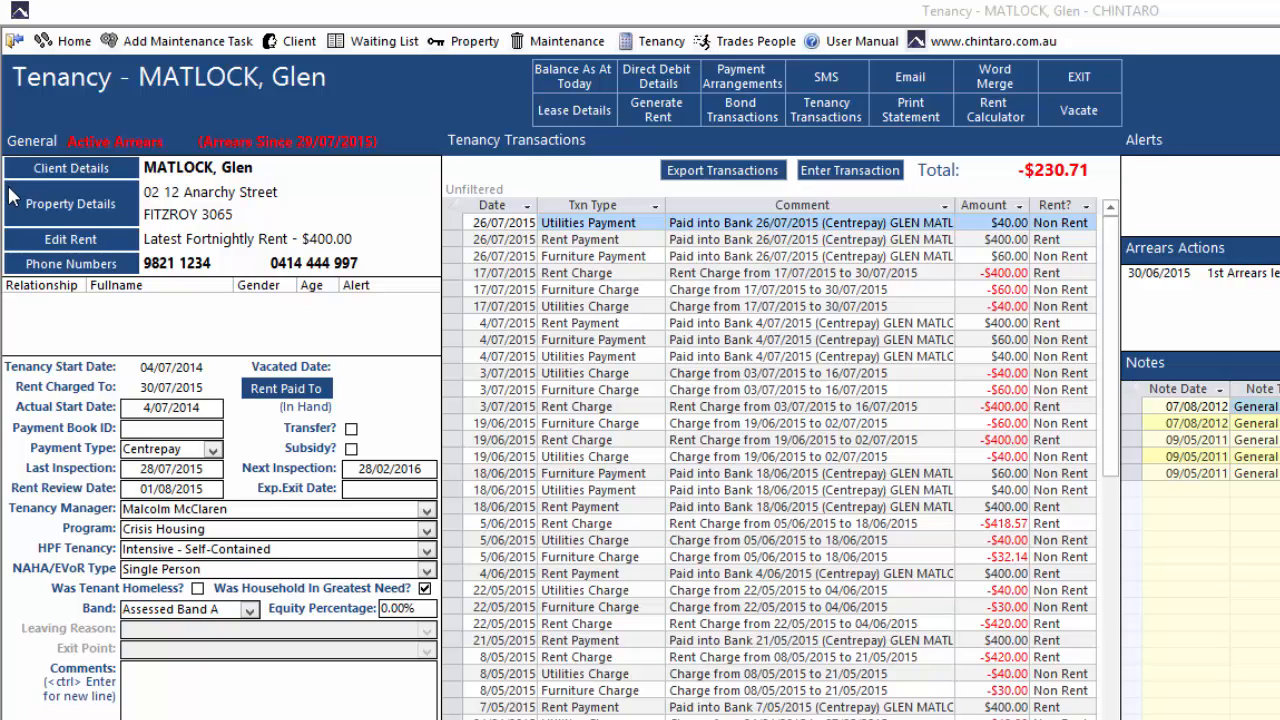
{"action": "left_click", "coordinate": [71, 44]}
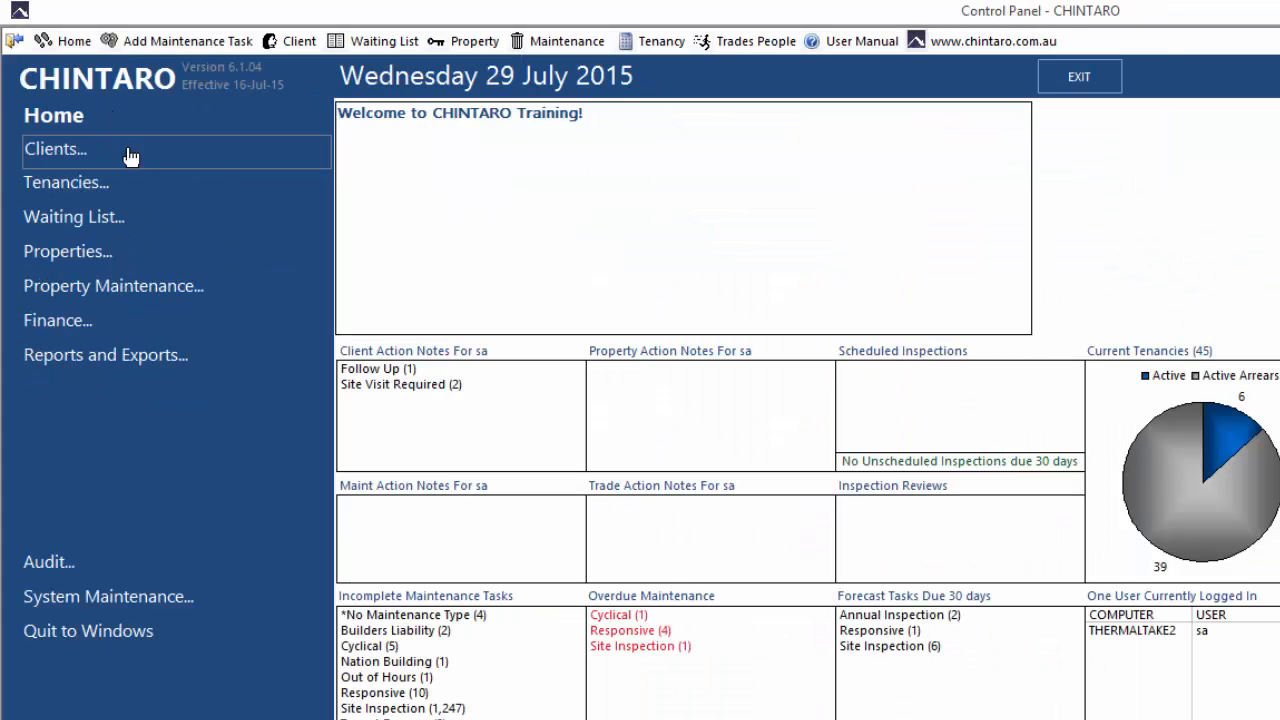
- Open View Bank Accounts to list Centrepay's 26/07/2015 transactions against their tenancies
{"action": "left_click", "coordinate": [188, 319]}
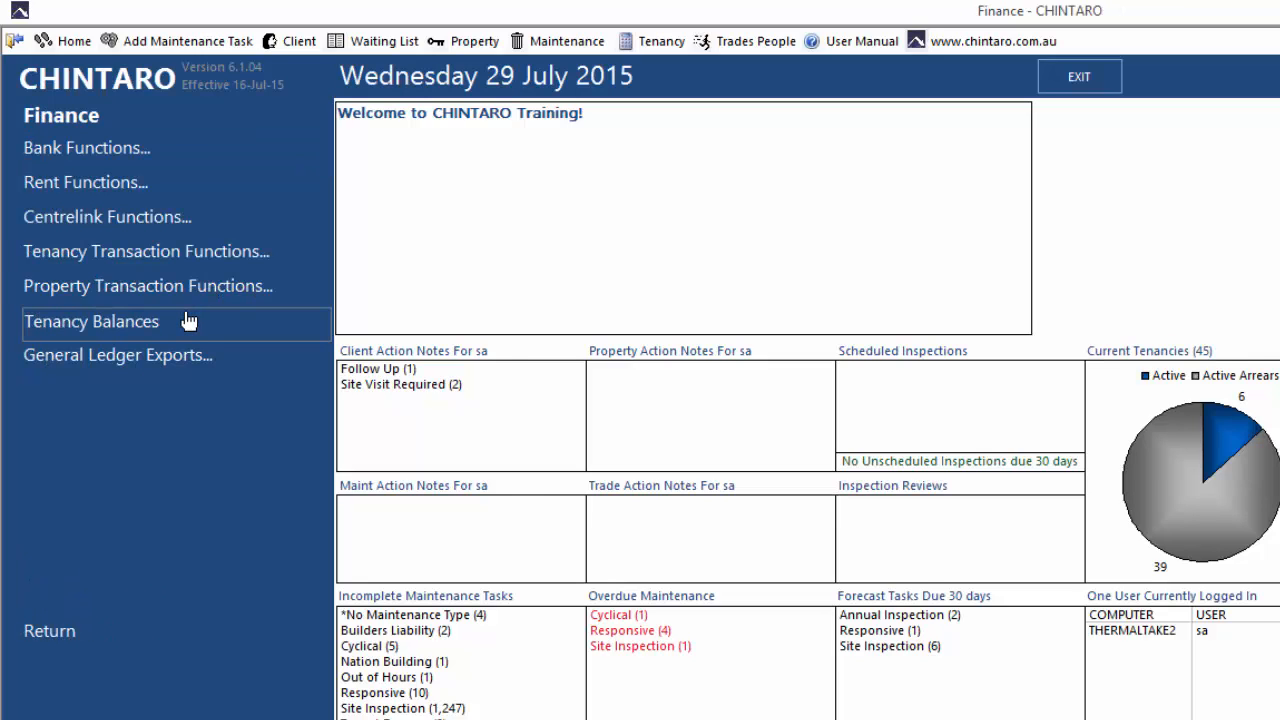
{"action": "left_click", "coordinate": [236, 158]}
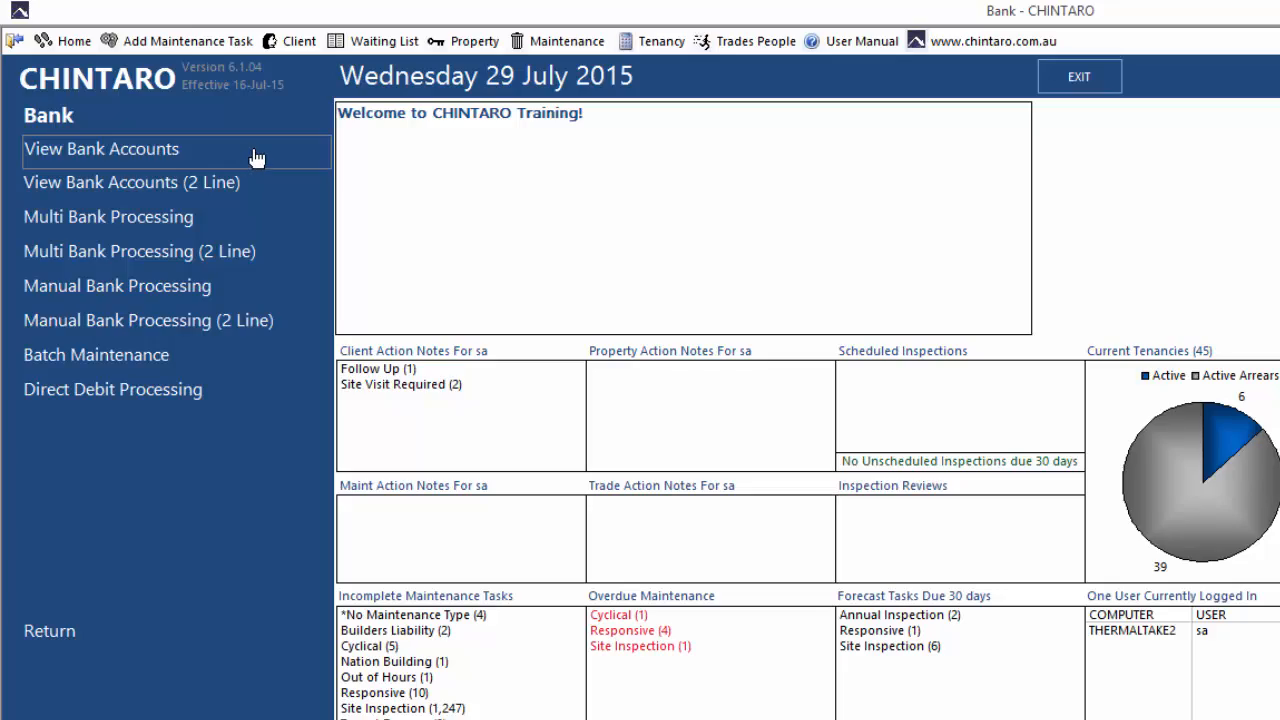
{"action": "left_click", "coordinate": [256, 158]}
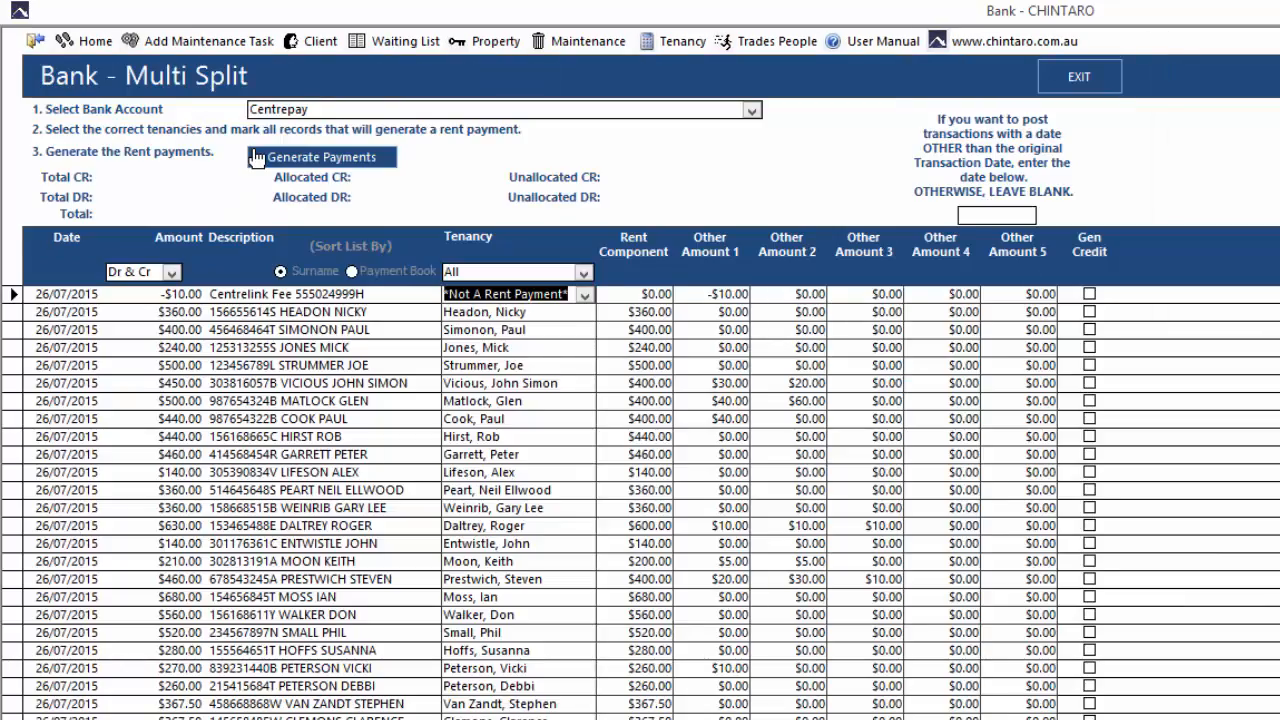